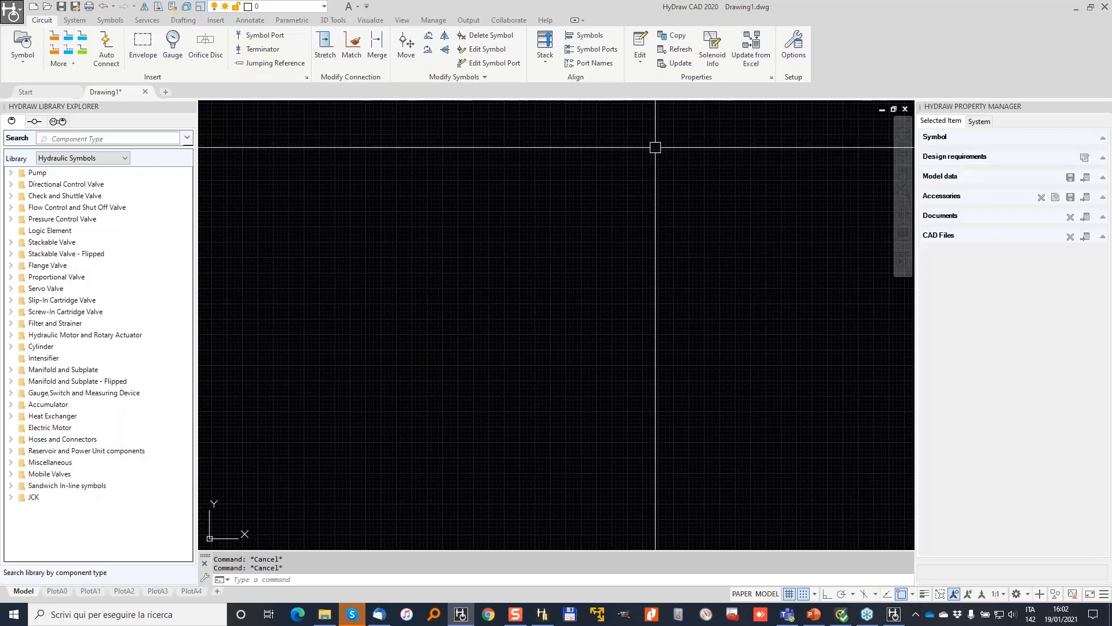
Step: Open the HyDraw options and look through the Lists & Charts, Gauge Port and Property Display settings
click(794, 47)
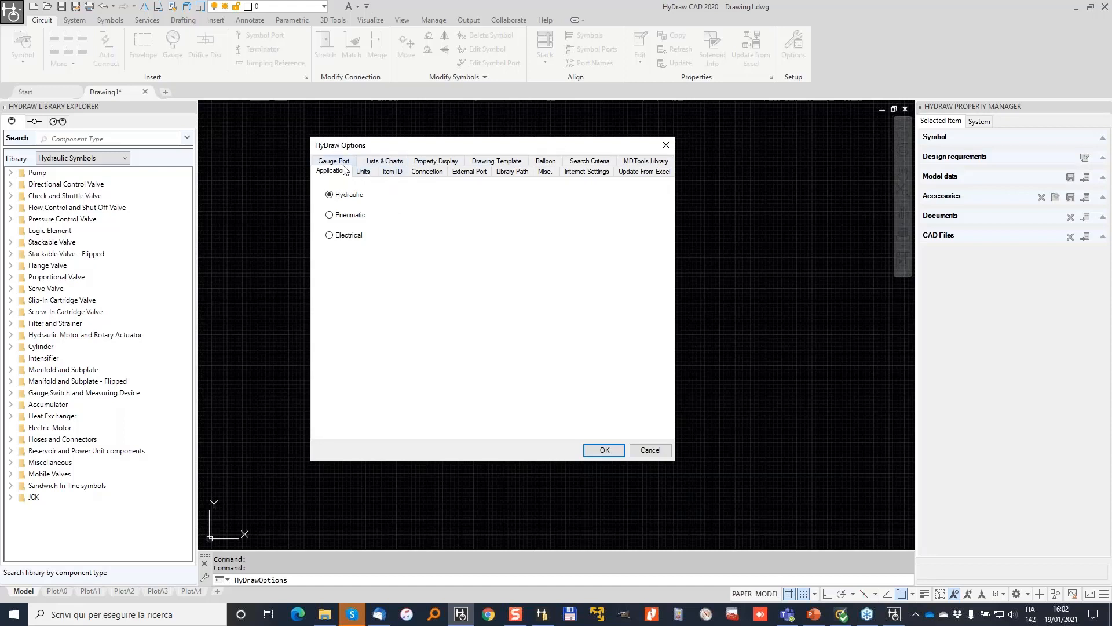
click(395, 162)
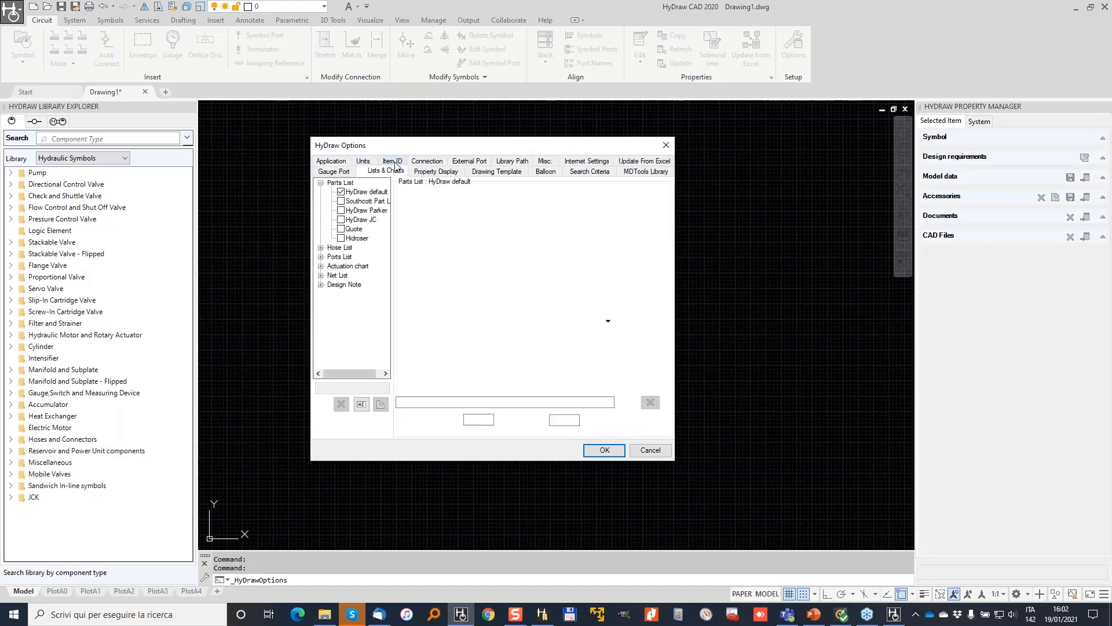
click(337, 171)
click(449, 173)
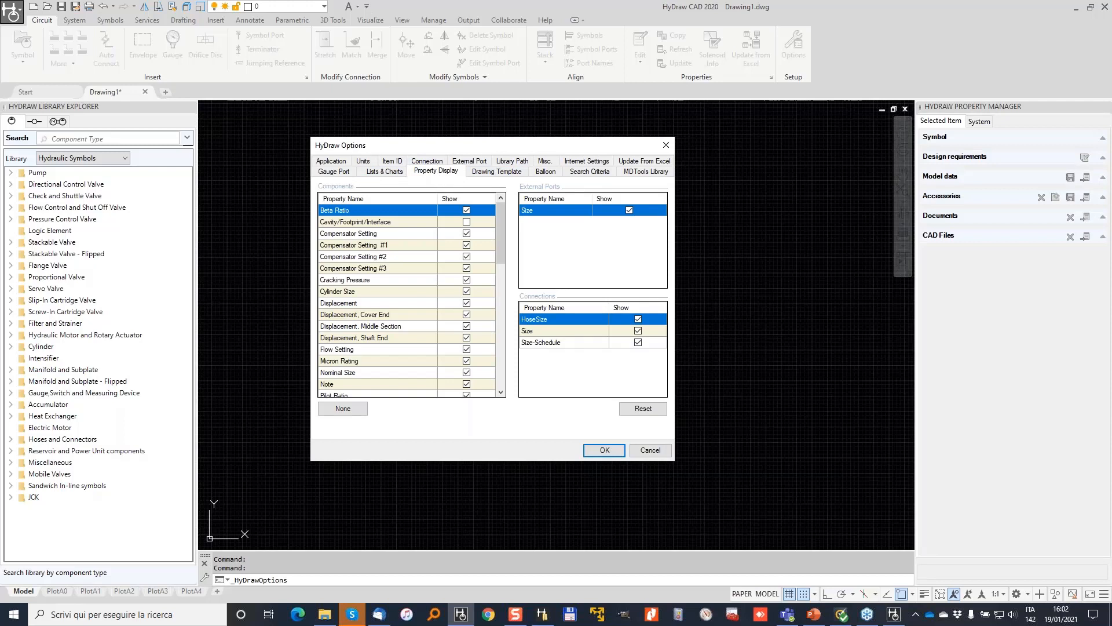
Step: Switch to HyDraw CAD 2021 and examine its options for library paths, Lists & Charts and Item ID, then close them
mouse_move(901, 598)
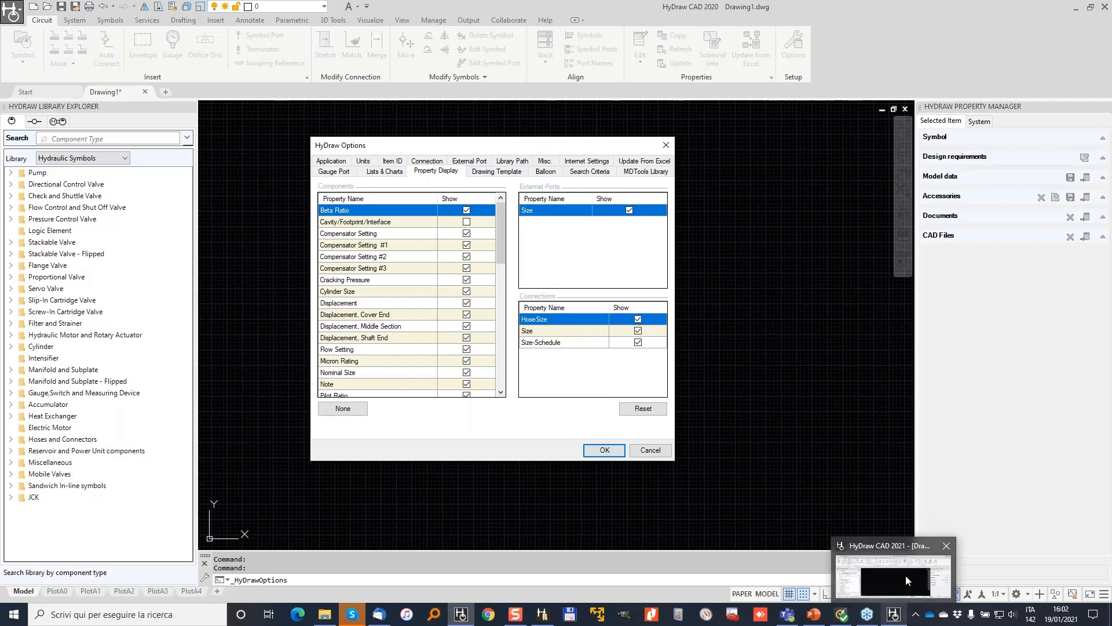
click(907, 580)
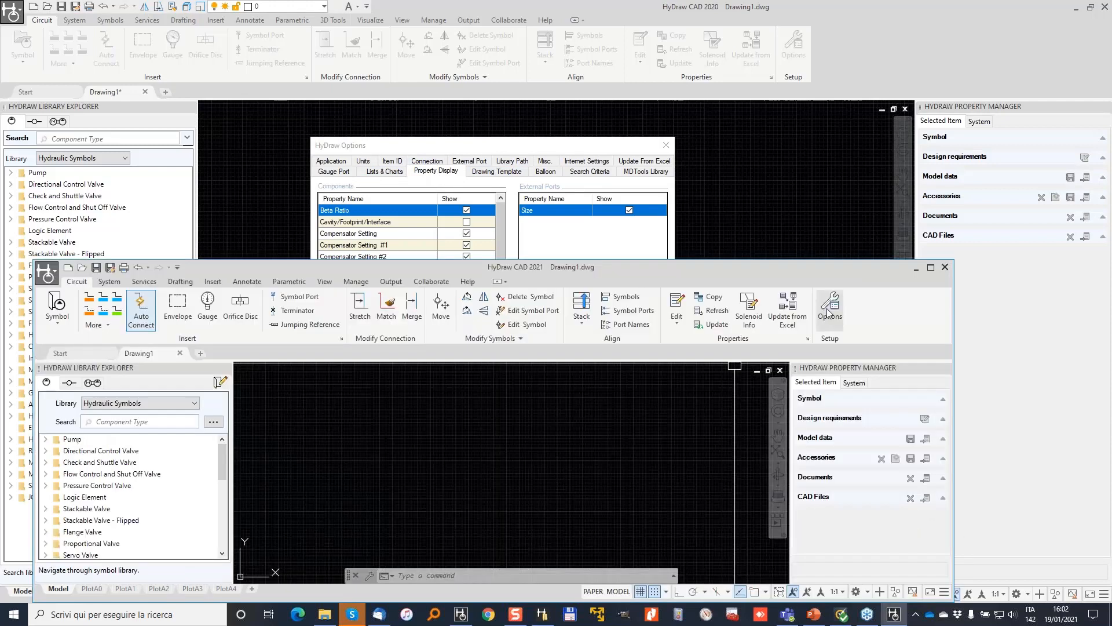
click(829, 311)
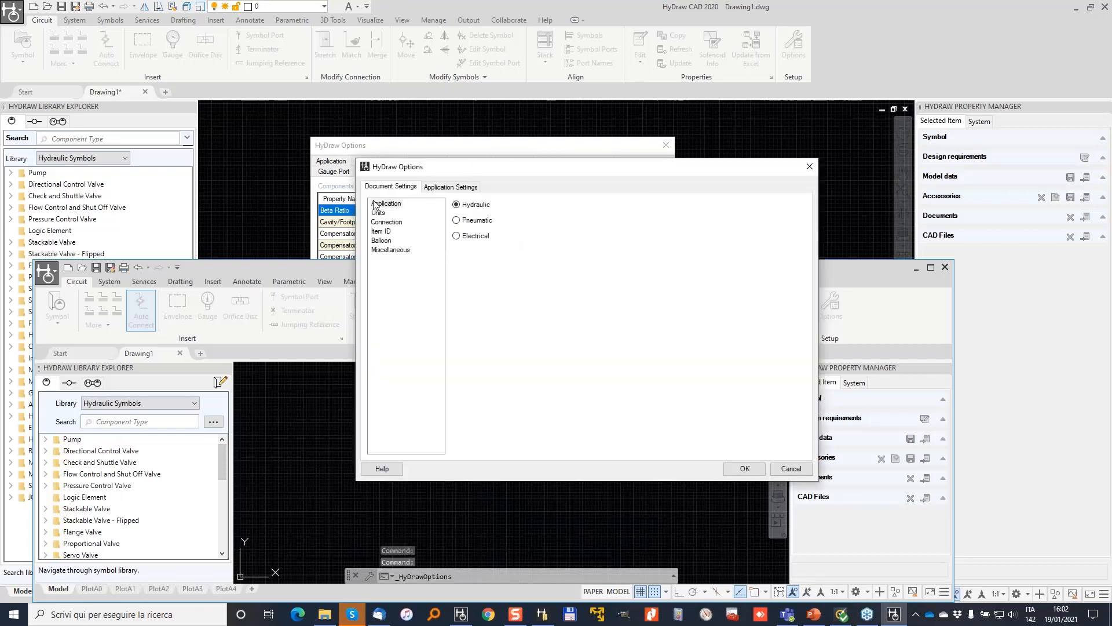
drag(492, 163, 677, 180)
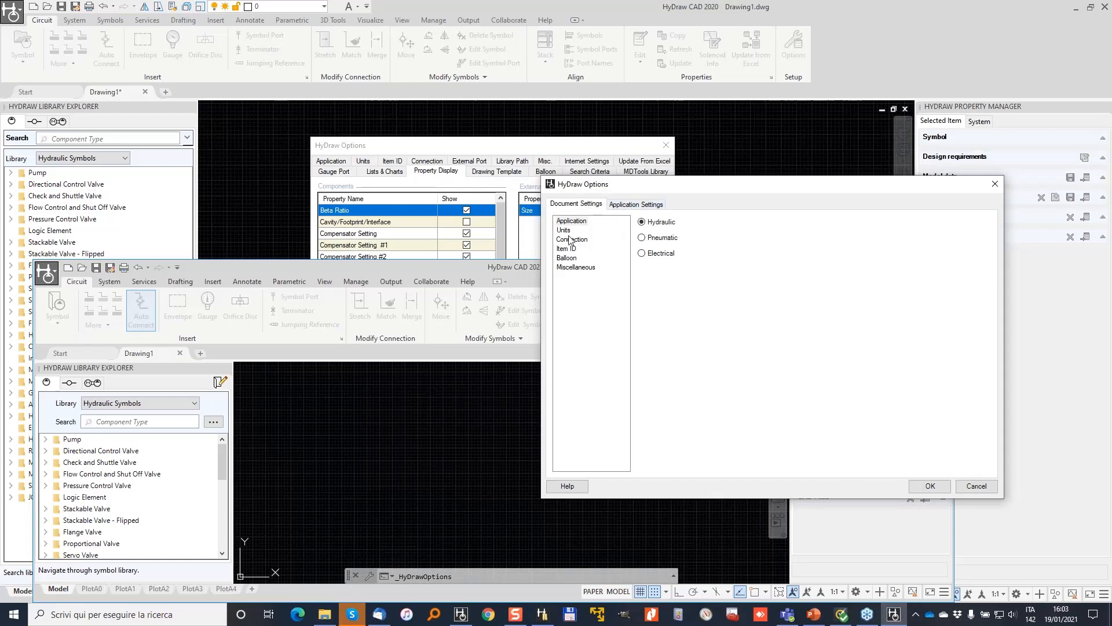
click(640, 204)
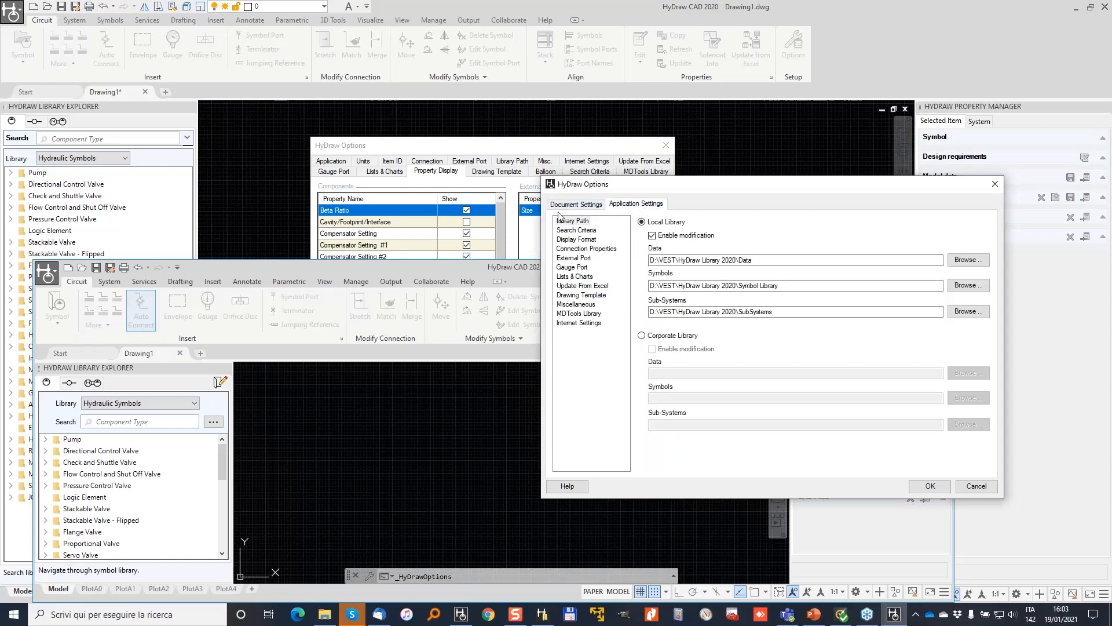
click(579, 277)
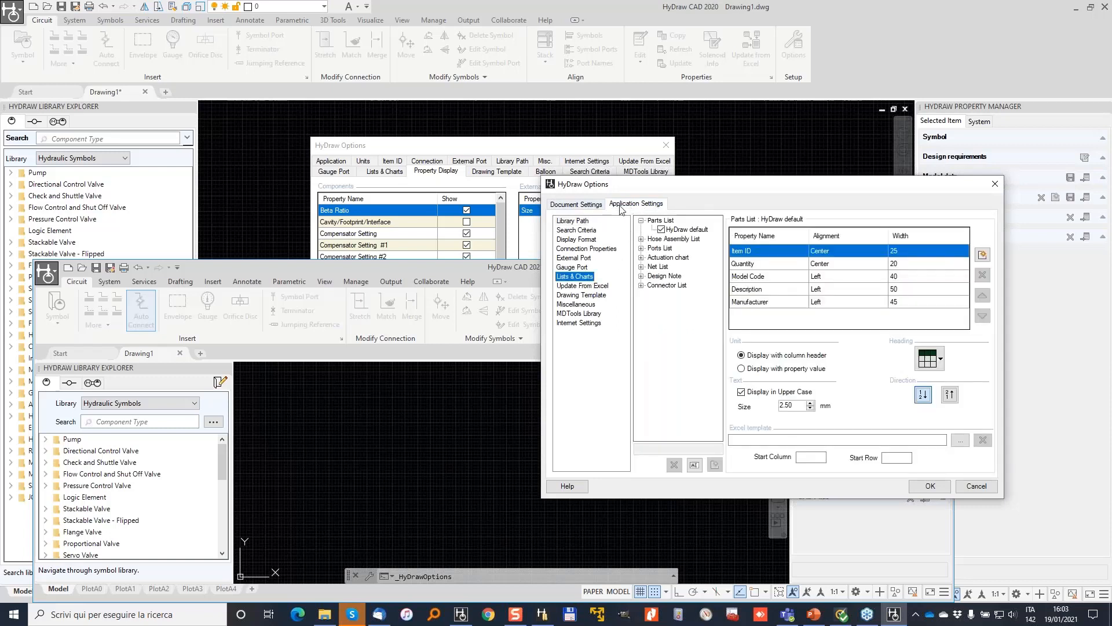
click(586, 207)
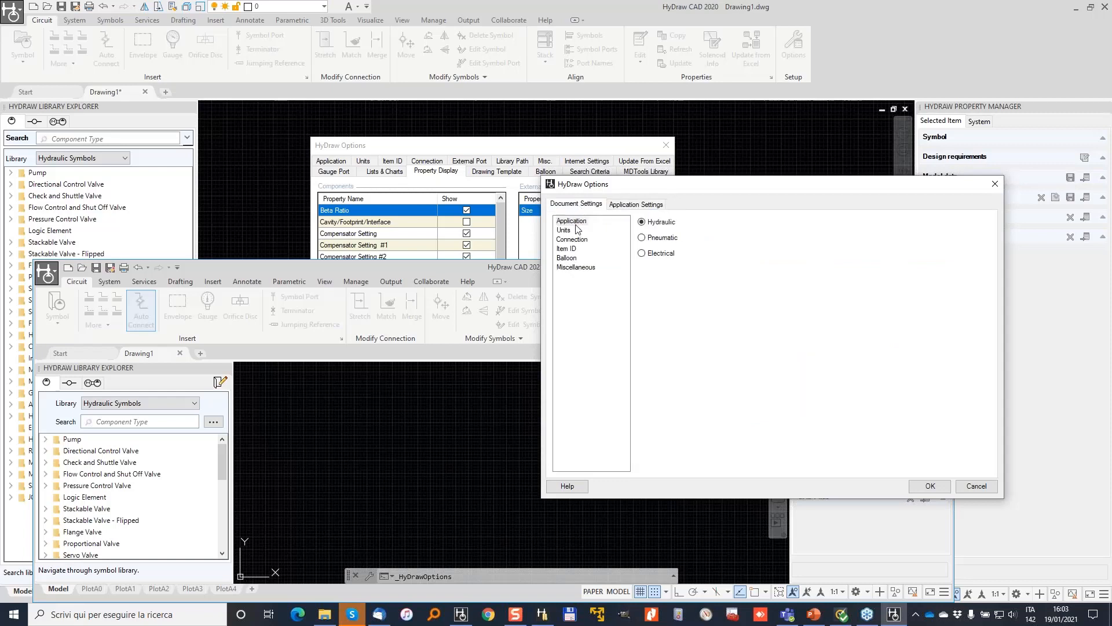
click(566, 248)
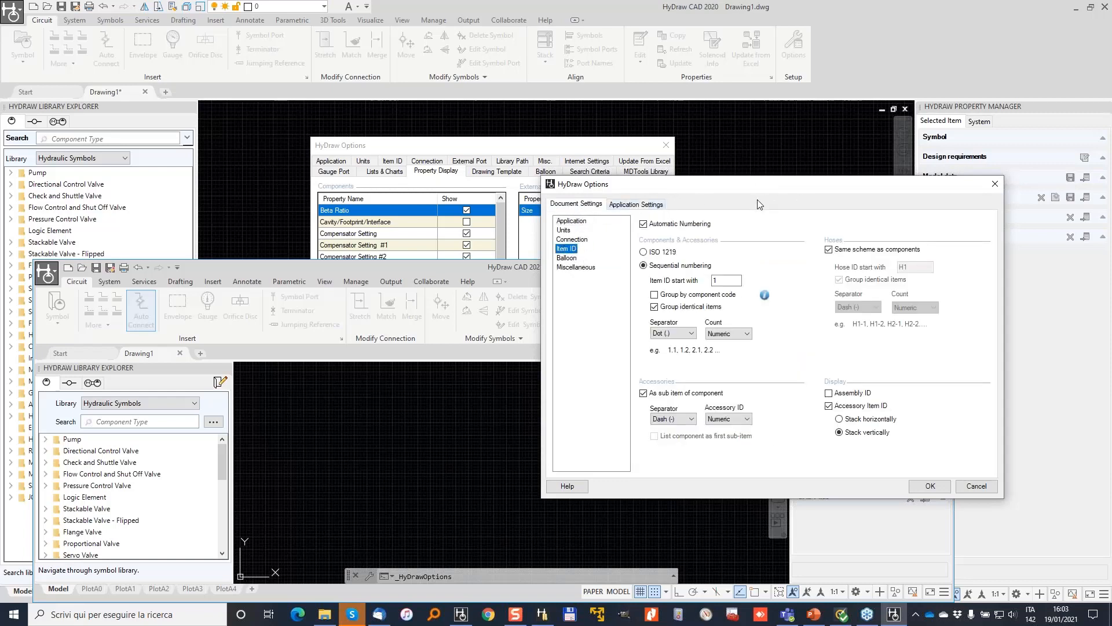
click(994, 184)
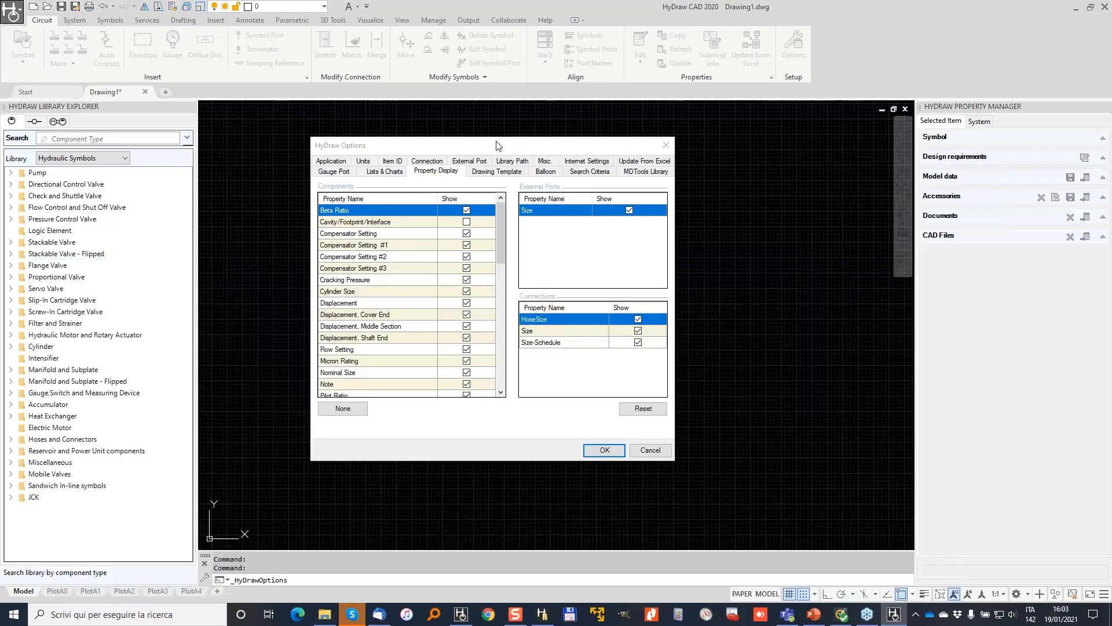
Step: Examine the Item ID numbering settings in the HyDraw CAD 2020 options
click(393, 161)
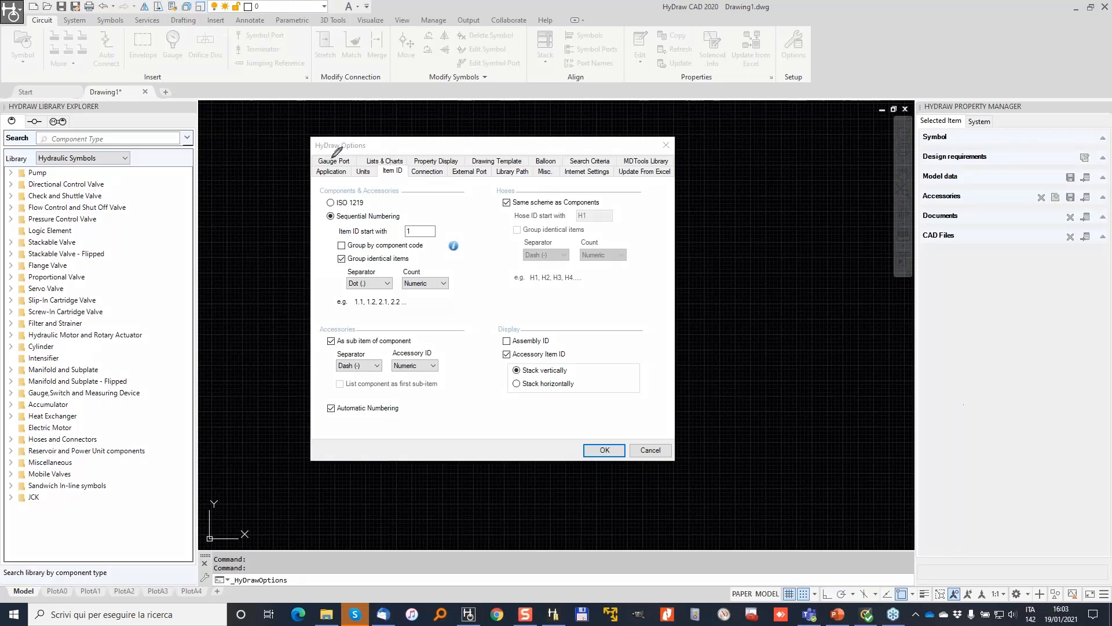
drag(381, 164, 371, 175)
drag(241, 178, 263, 250)
drag(276, 189, 222, 244)
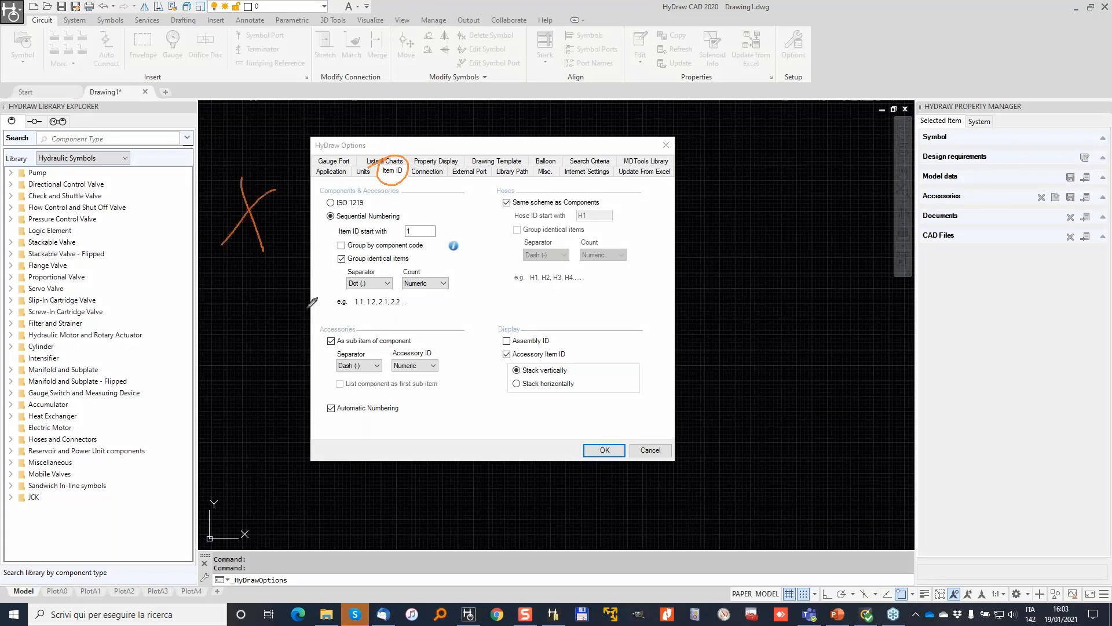
Step: Examine the available parts list templates in Lists & Charts, including the columns of the HyDraw Parker template
click(380, 164)
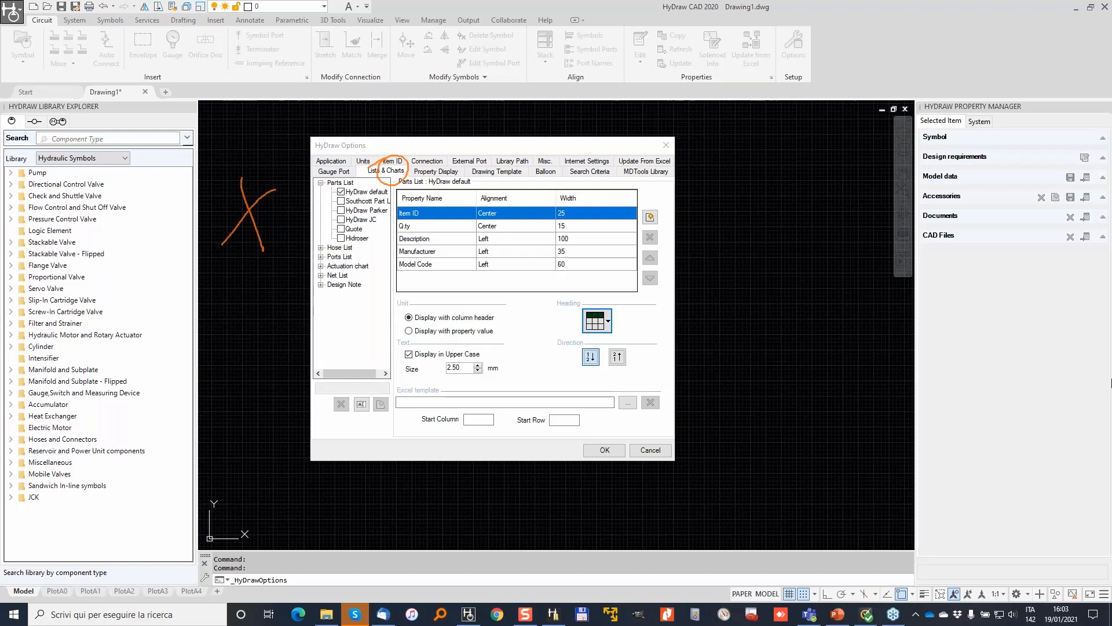
mouse_move(332, 171)
mouse_down()
mouse_move(387, 194)
mouse_move(374, 204)
mouse_up()
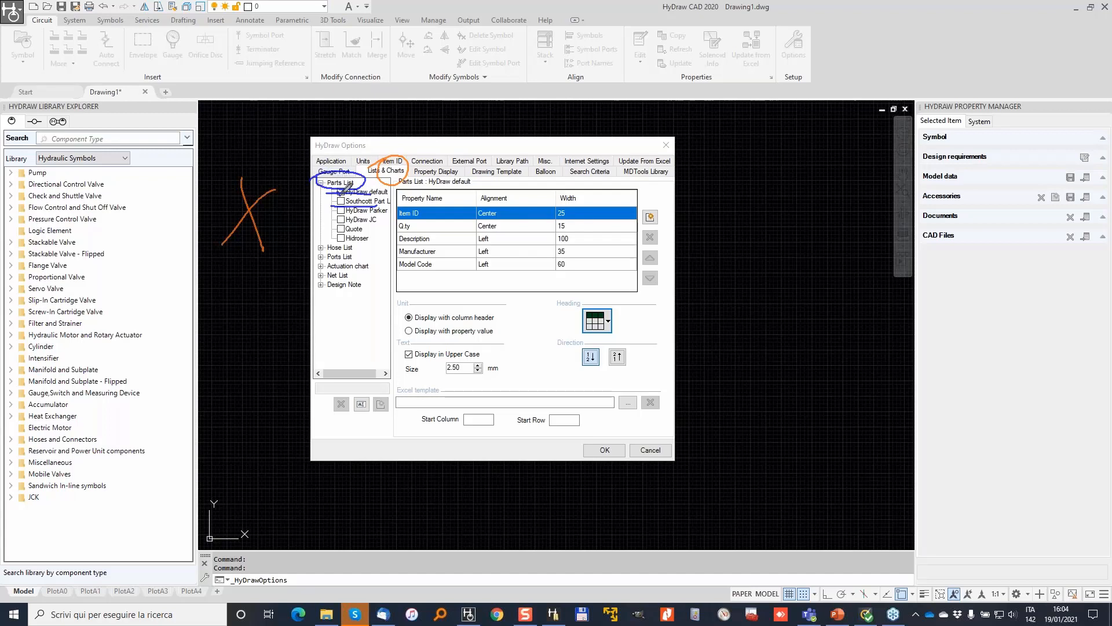
click(382, 212)
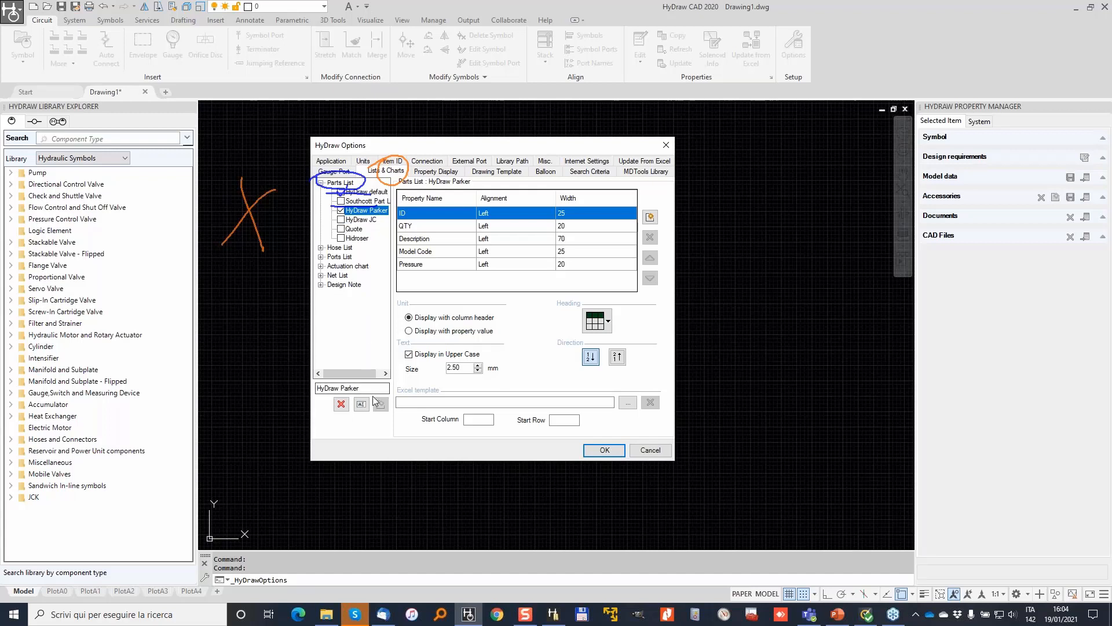
Step: Create a new parts list template named VEST Webinar and select it for editing
click(339, 183)
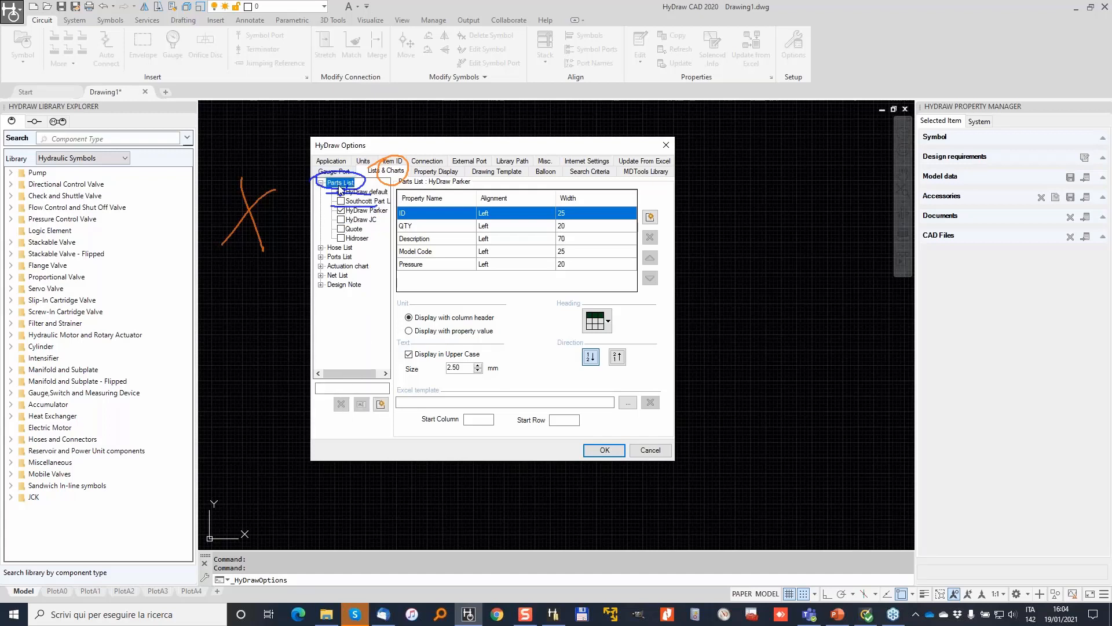
click(363, 387)
text(We)
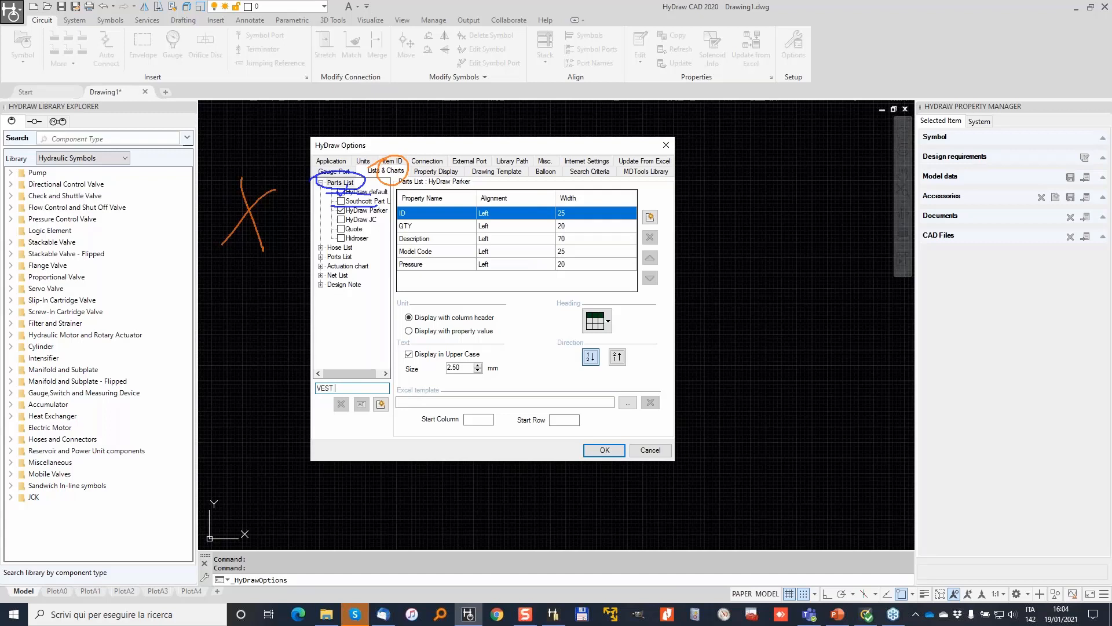
click(380, 404)
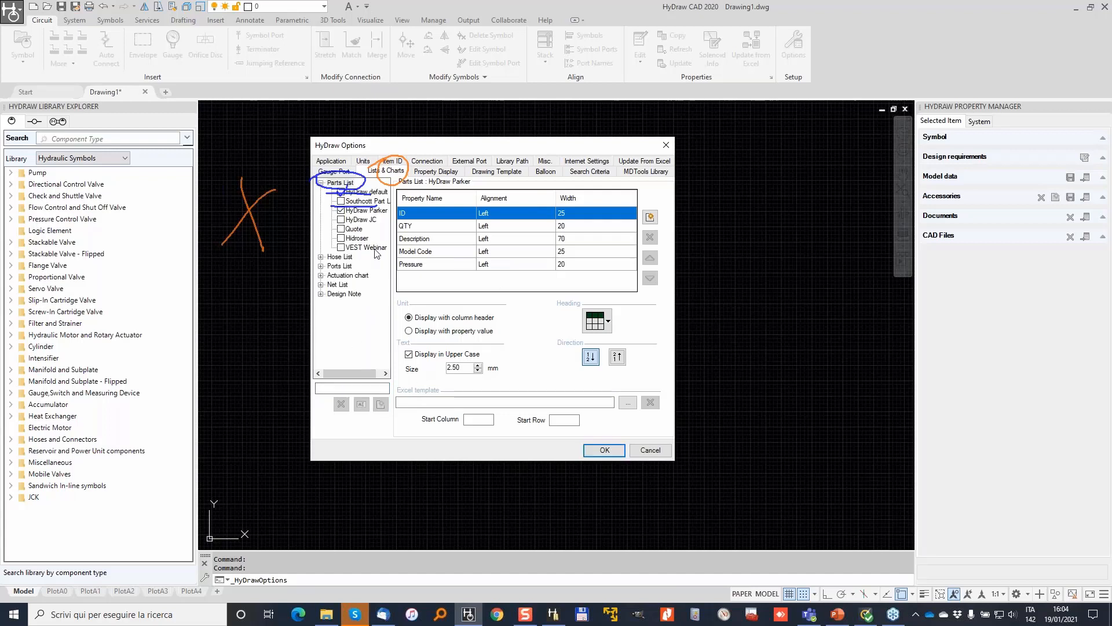
click(374, 248)
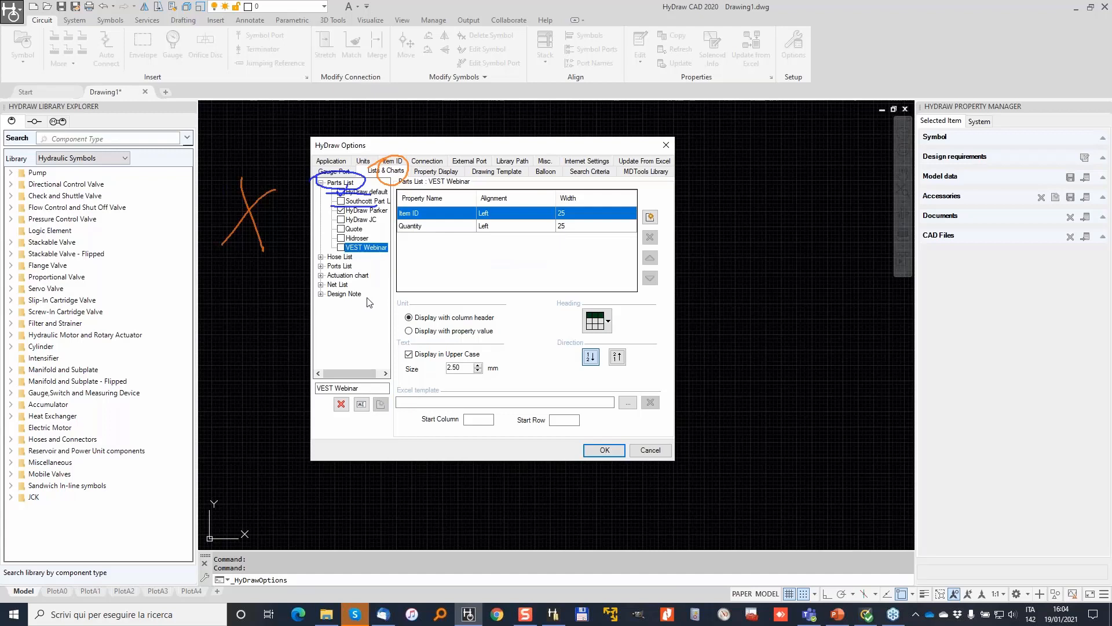
click(1024, 472)
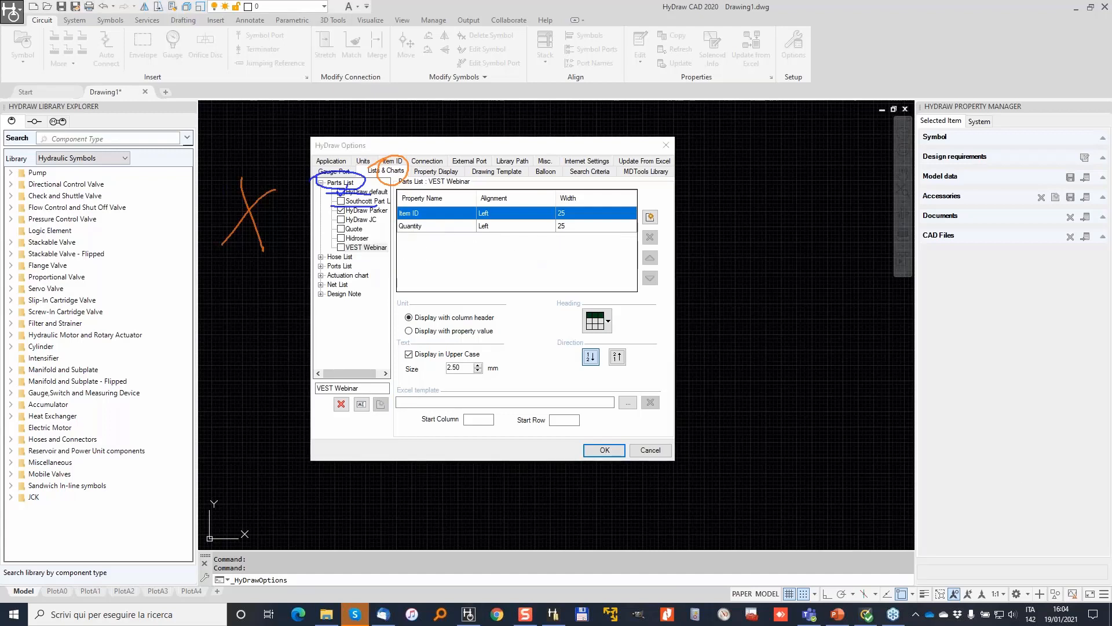
key(Escape)
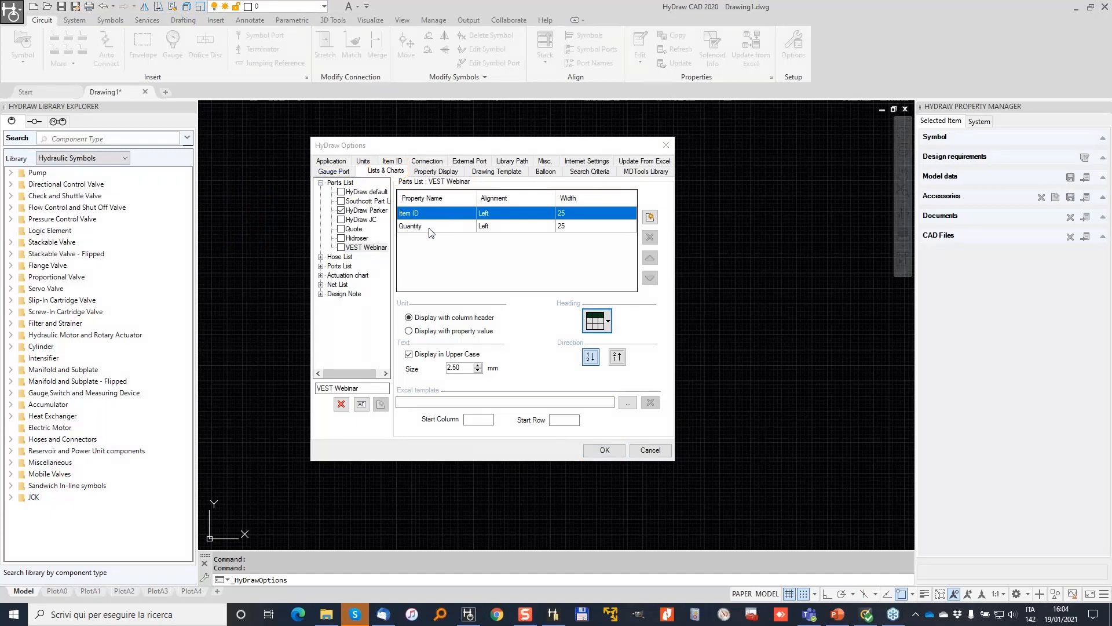
Step: Set the widths of the Item ID and Quantity columns in the VEST Webinar parts list to 15
click(573, 213)
text(1)
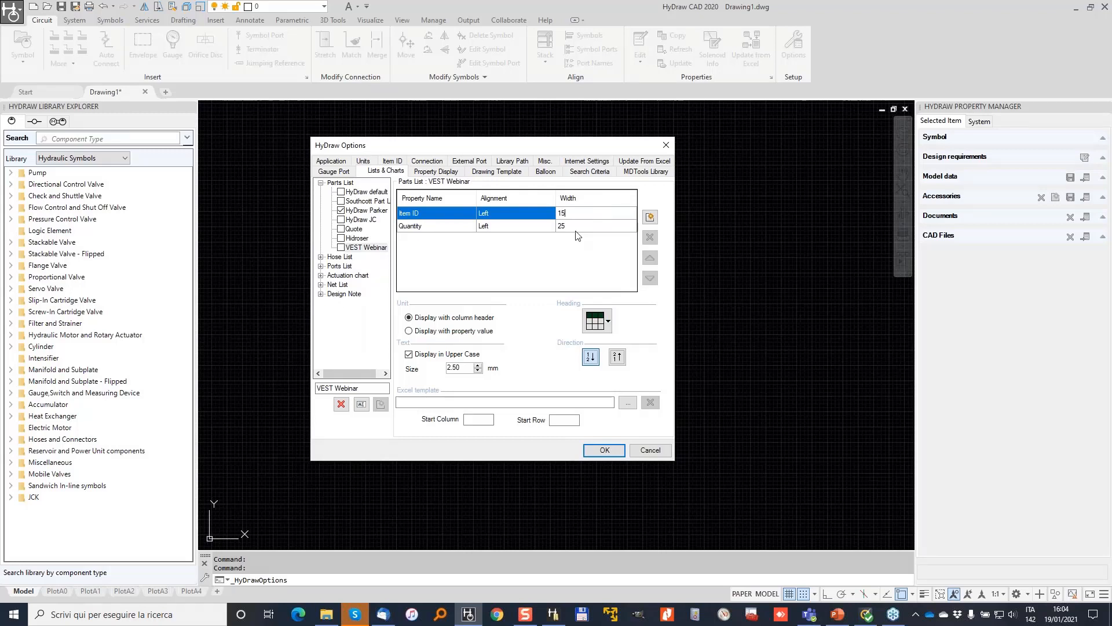
click(582, 227)
text(1)
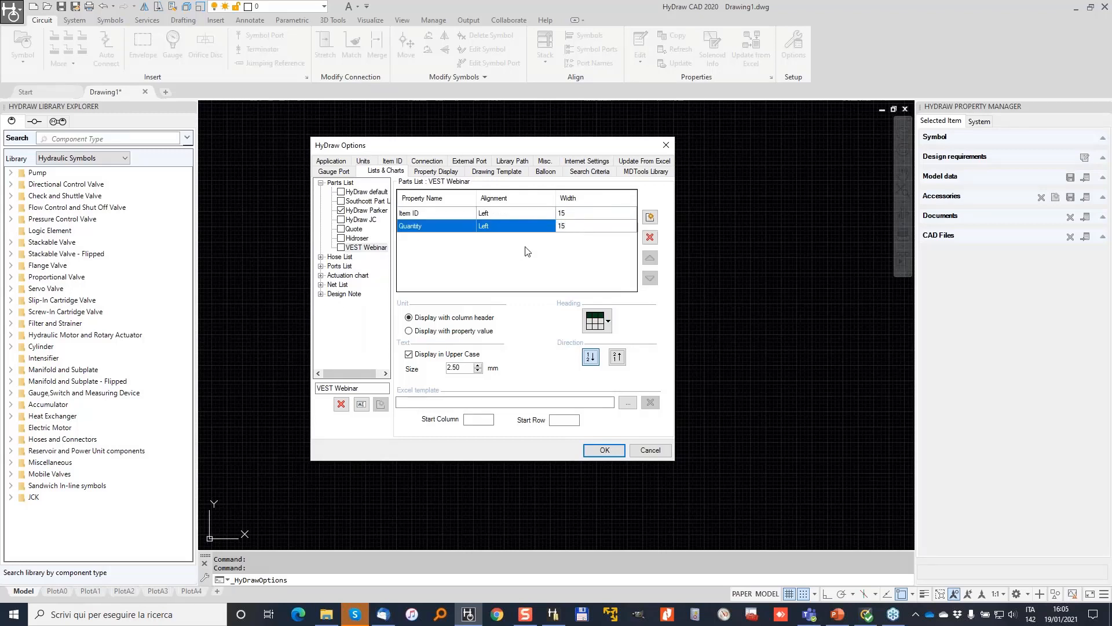
Step: Rename the Quantity column to QTY and the Item ID column to ID, and make VEST Webinar the active parts list
click(431, 229)
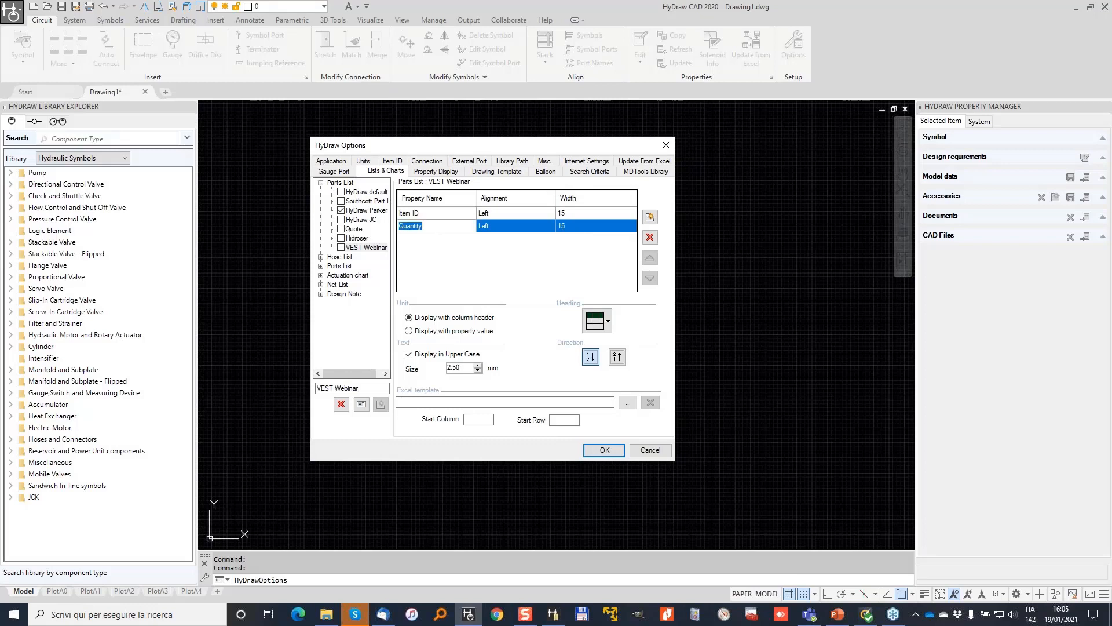
click(515, 226)
click(432, 229)
text(QTY)
click(443, 213)
text(ID)
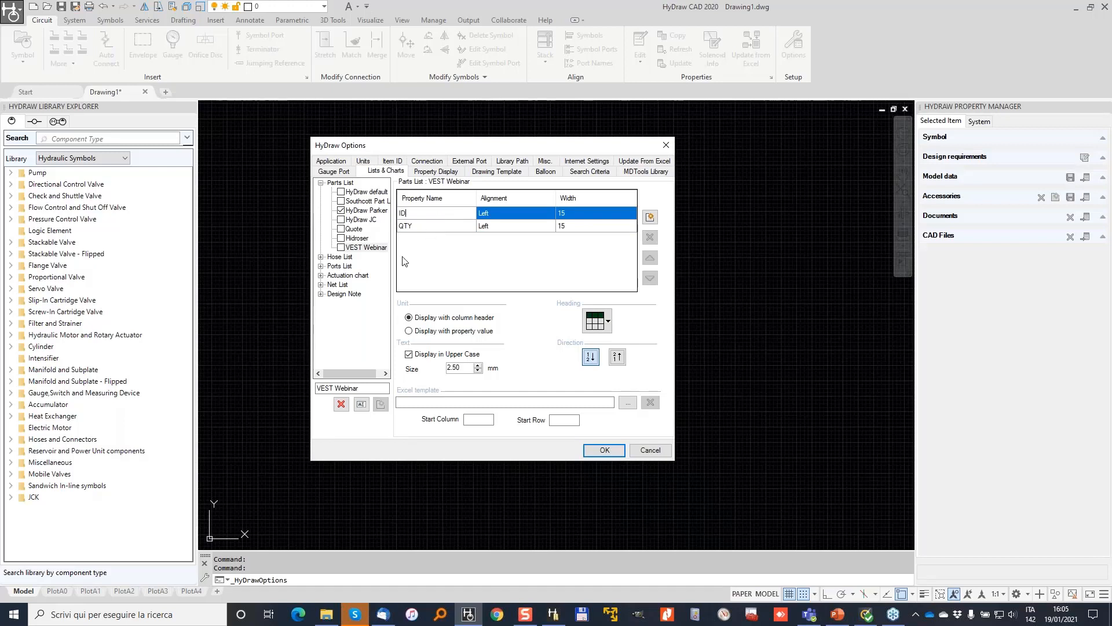
click(369, 247)
click(340, 248)
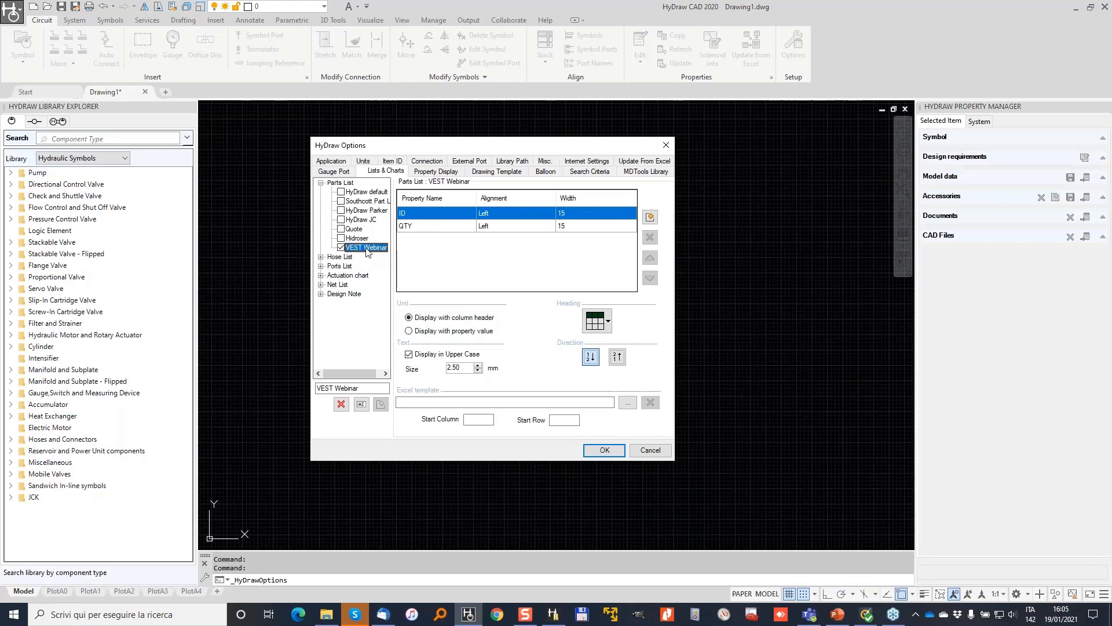
Step: Add the model properties Model Code and Manufacturer and the design requirement Flow as columns of the VEST Webinar parts list
click(650, 218)
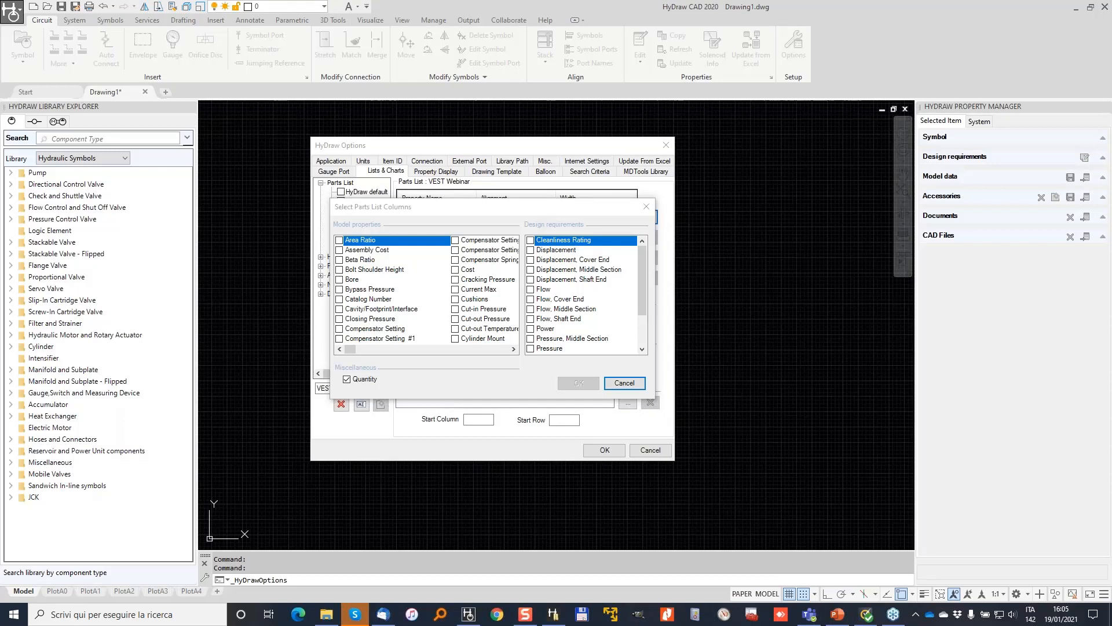
mouse_move(334, 225)
mouse_down()
mouse_move(331, 354)
mouse_move(526, 355)
mouse_move(526, 230)
mouse_move(302, 230)
mouse_up()
mouse_move(526, 220)
mouse_down()
mouse_move(522, 359)
mouse_move(657, 356)
mouse_move(658, 215)
mouse_move(511, 217)
mouse_up()
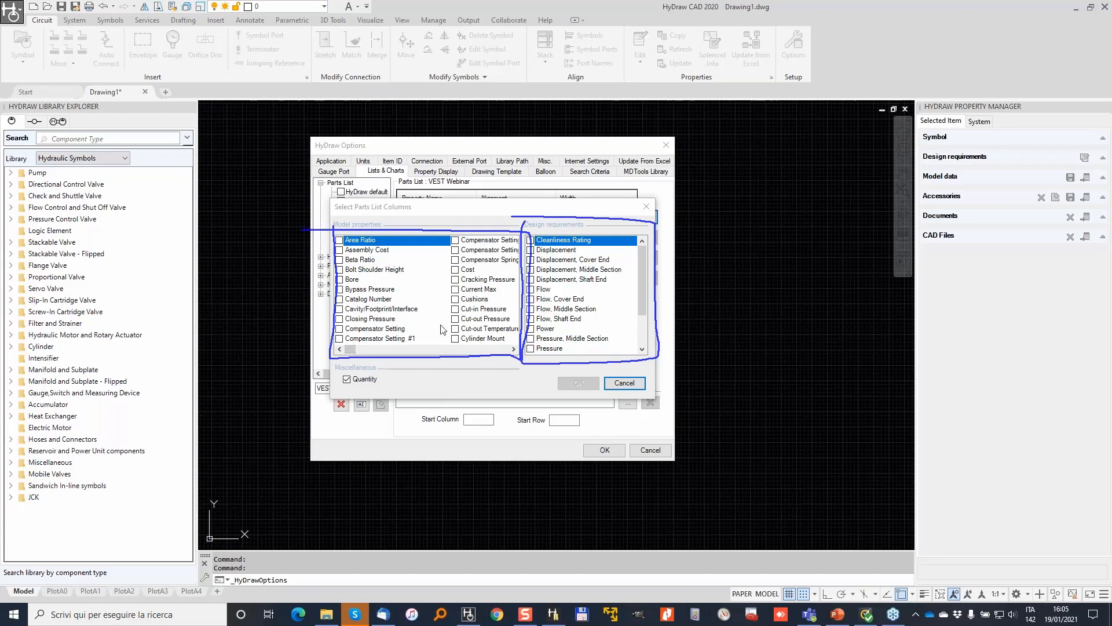
drag(351, 348, 403, 350)
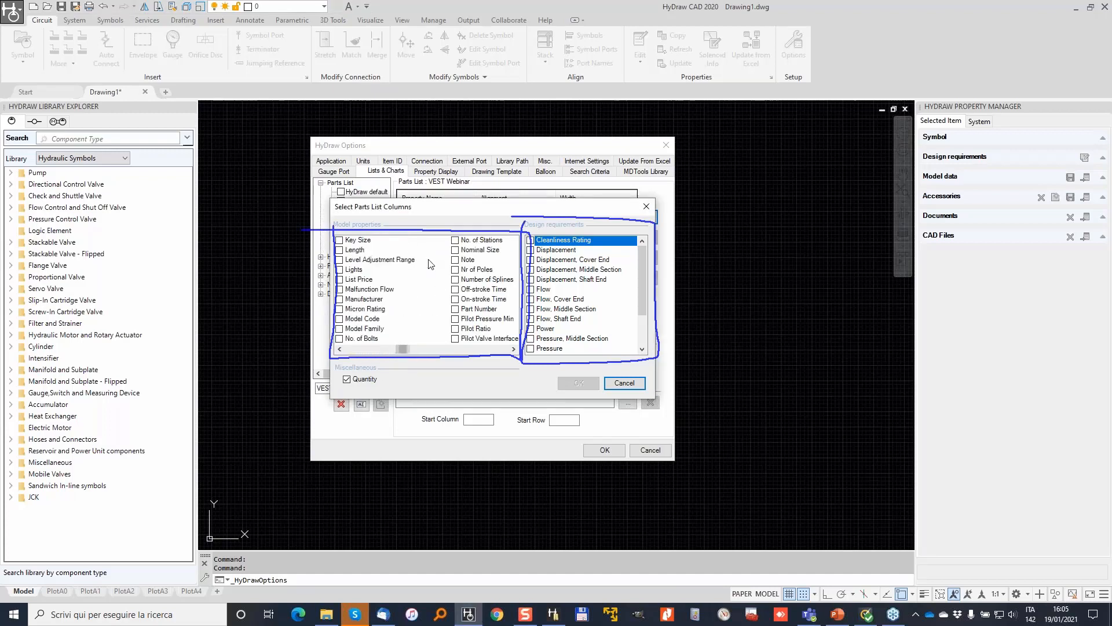
click(342, 319)
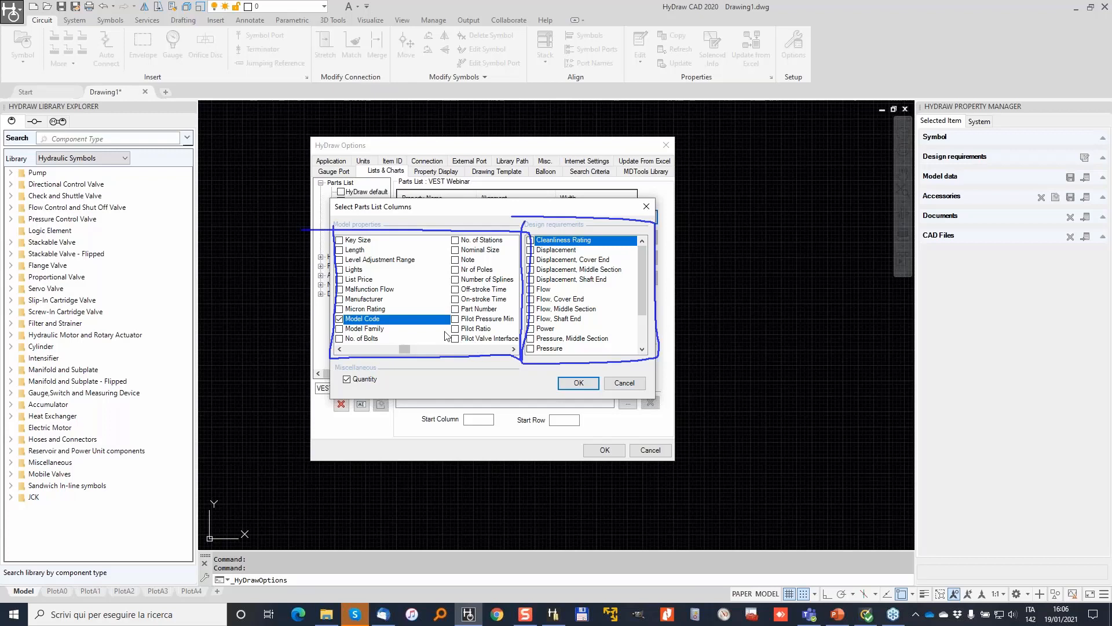
click(339, 300)
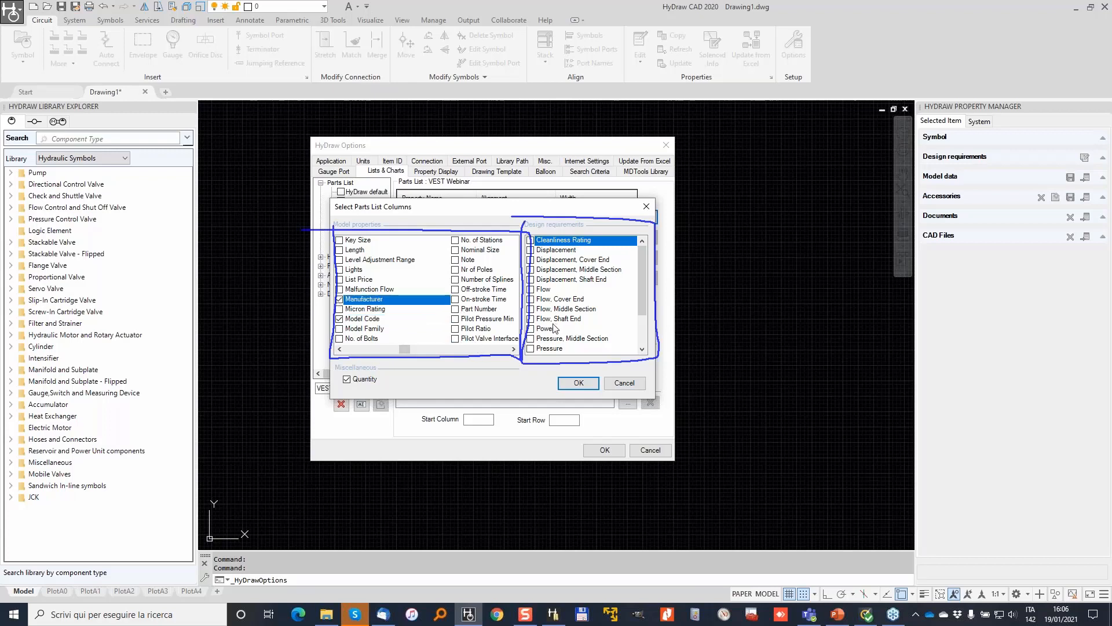
mouse_move(642, 268)
mouse_down()
mouse_move(641, 284)
mouse_move(642, 273)
mouse_up()
click(531, 270)
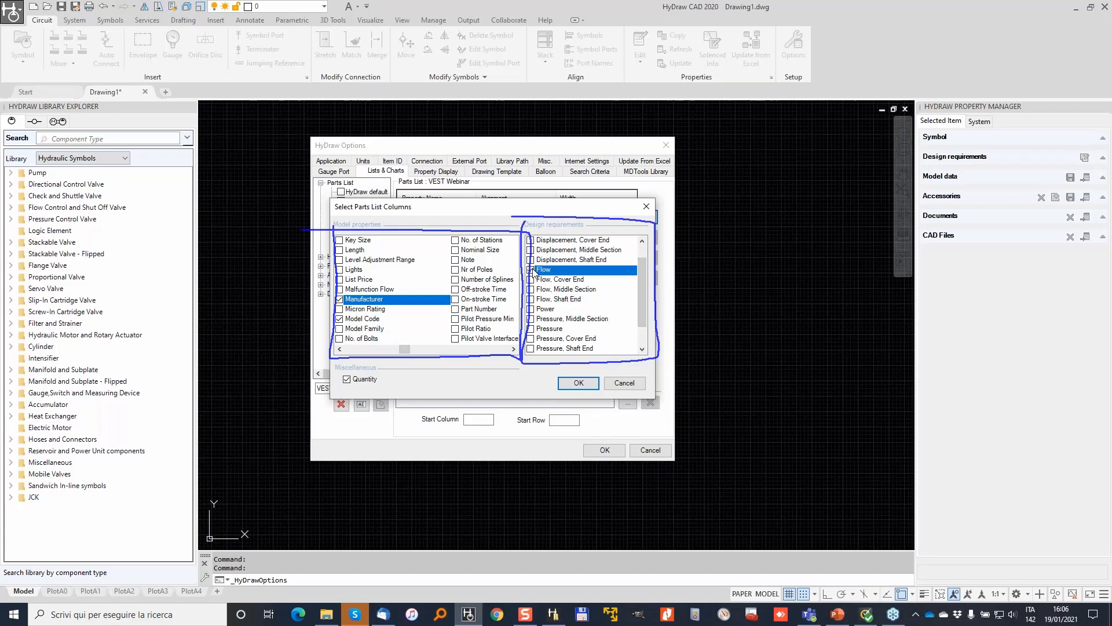
click(579, 383)
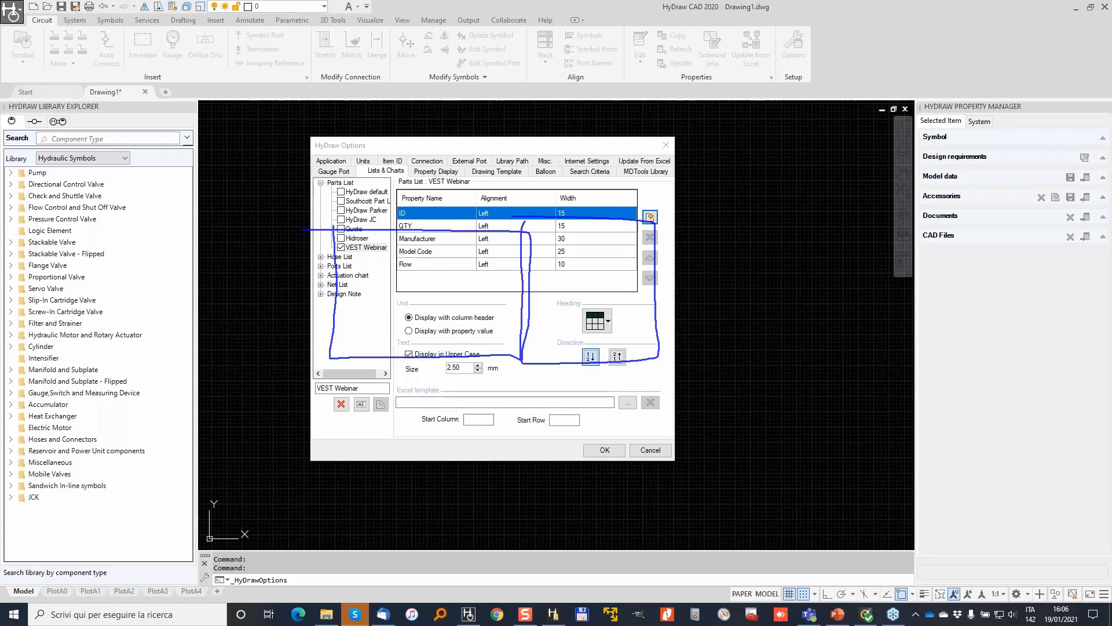
Step: Move the Manufacturer column below Model Code in the VEST Webinar parts list and rename it MANUFACTURE
key(Escape)
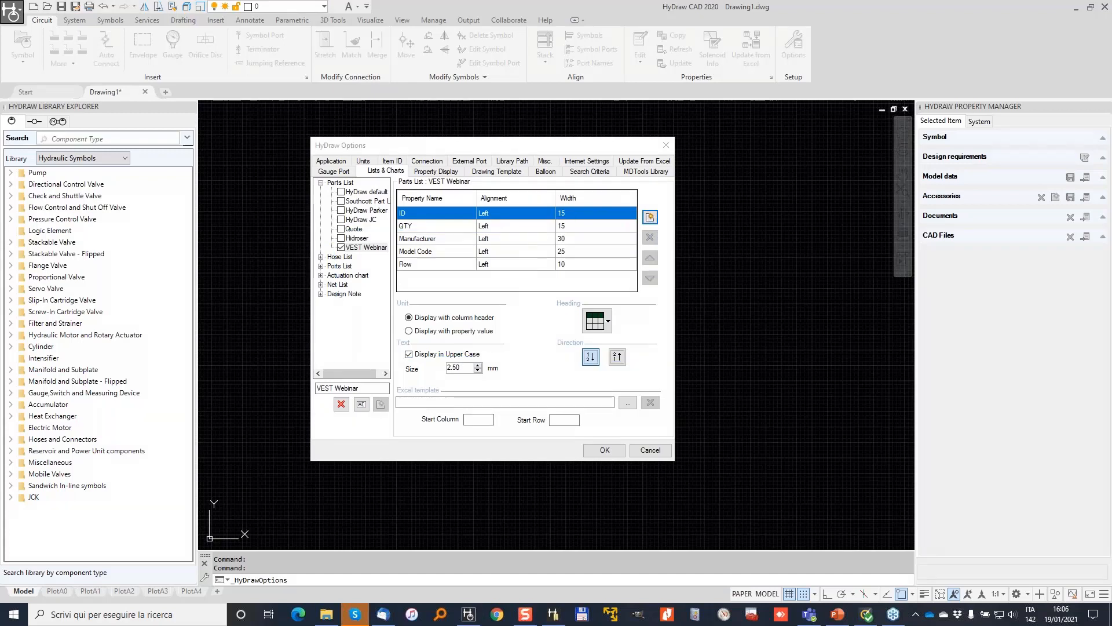
click(473, 238)
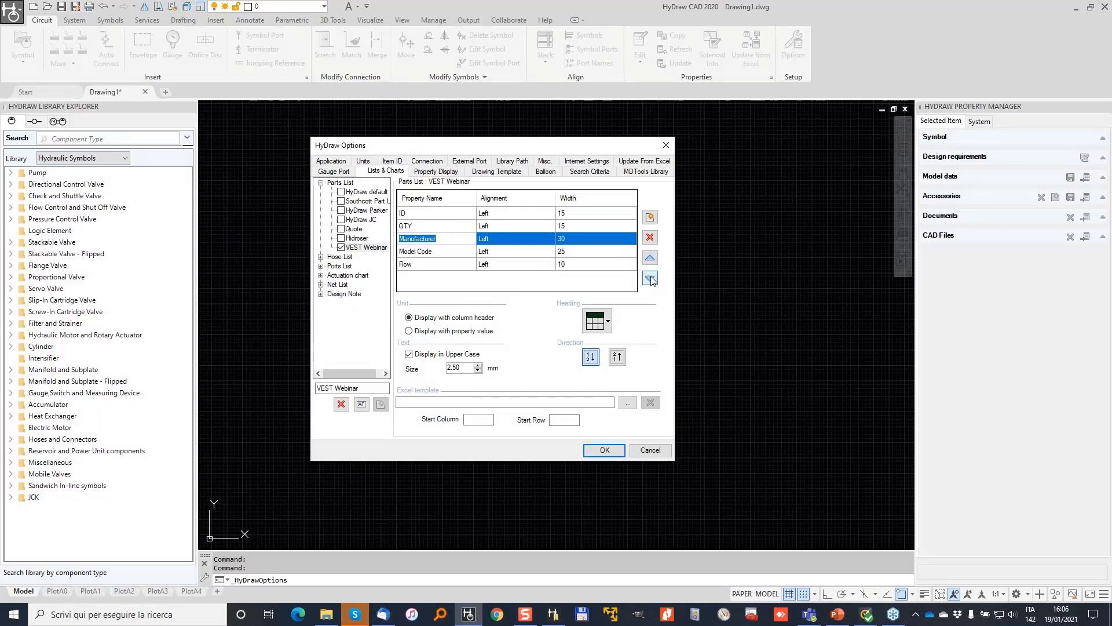
click(650, 278)
click(446, 254)
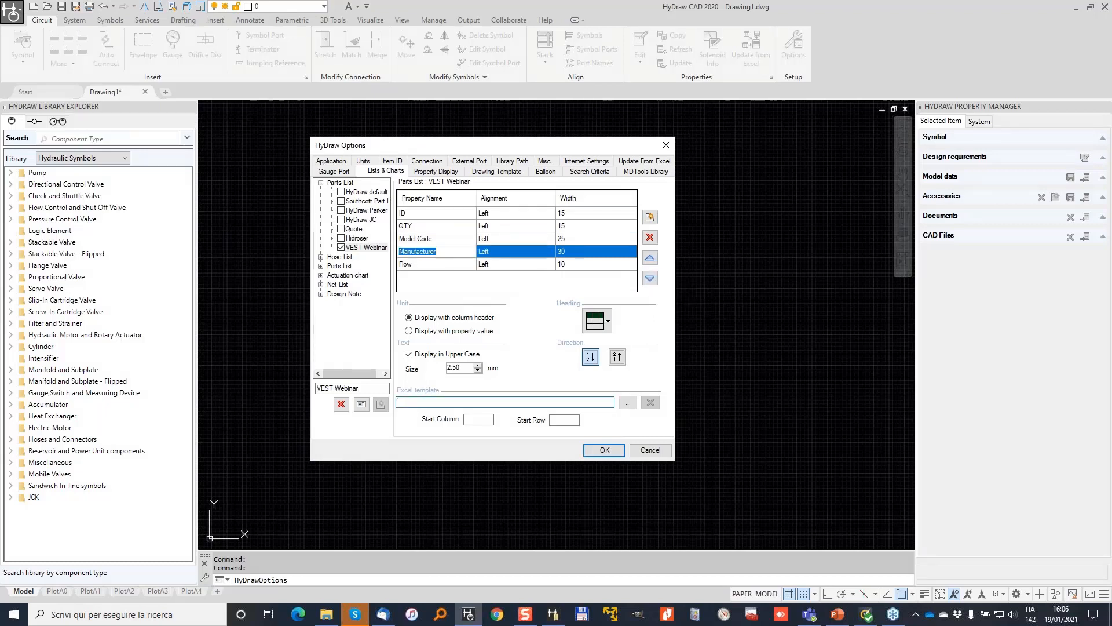
text(MA)
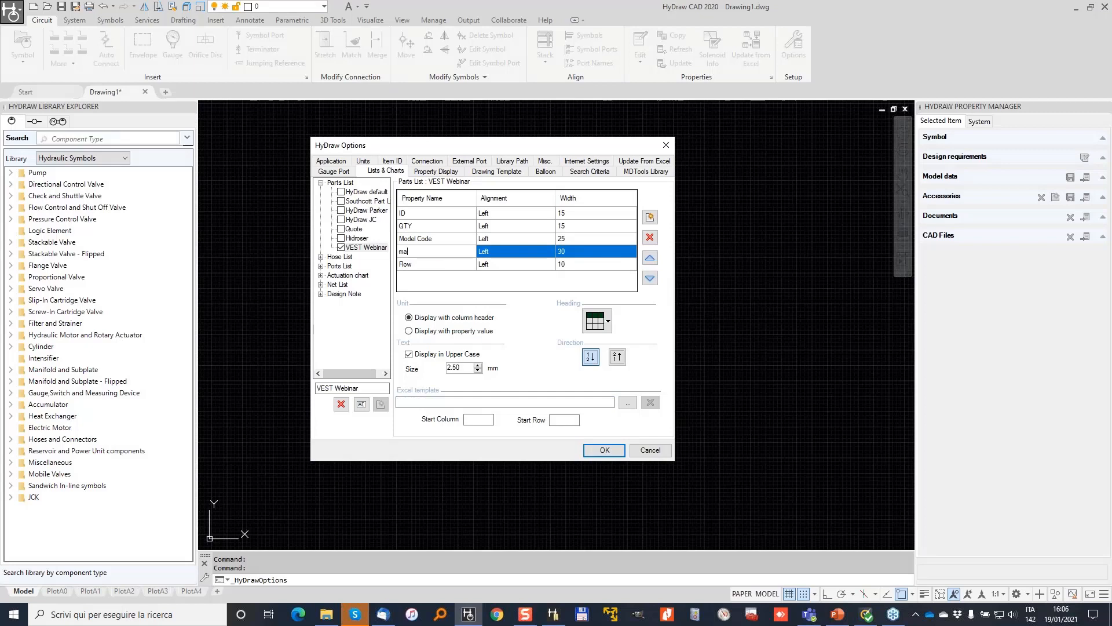
text(NUFACTURE)
Step: Rename the Model Code column to CODE and set its width to 30
key(Up)
text(CODE)
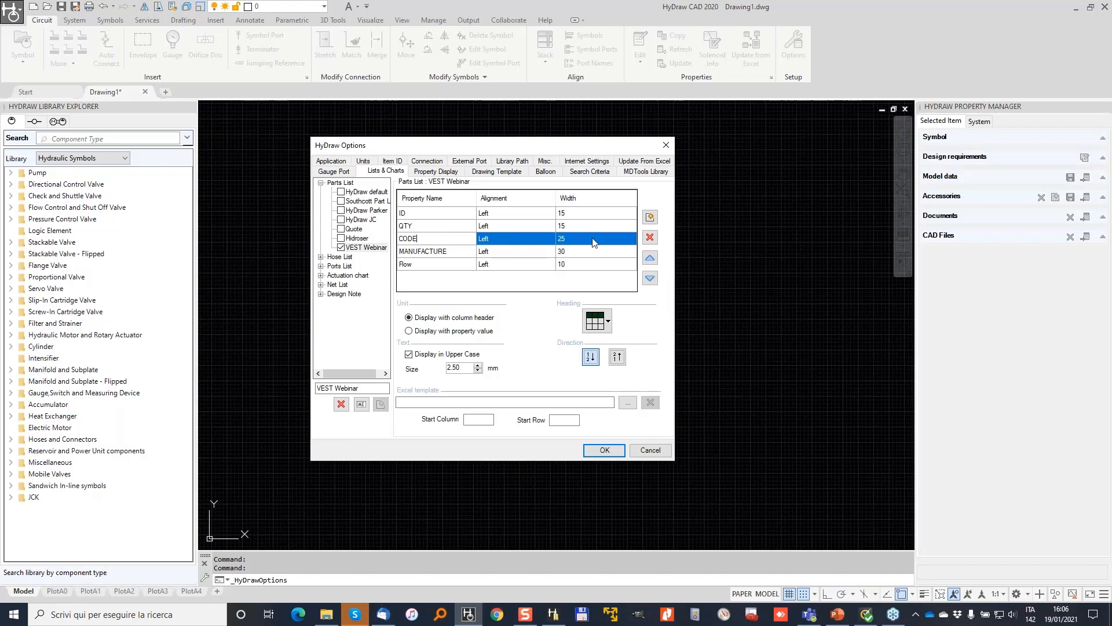
key(Tab)
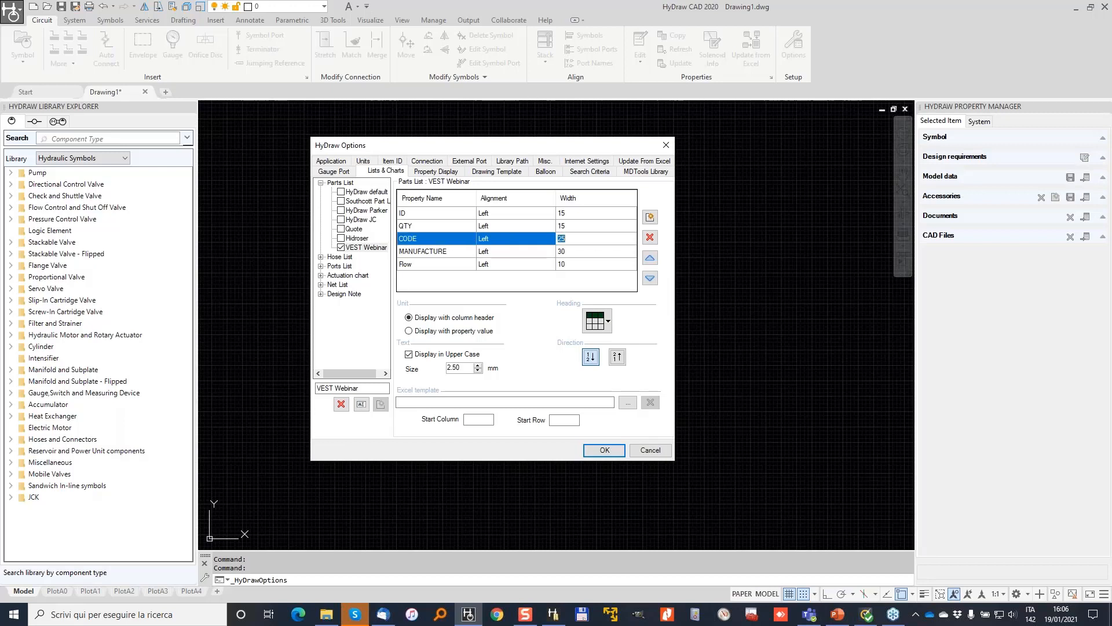
text(30)
Step: Correct the MANUFACTURE column's name to MANUFACTURER and set its width to 45
click(585, 255)
click(439, 254)
click(458, 251)
text(R)
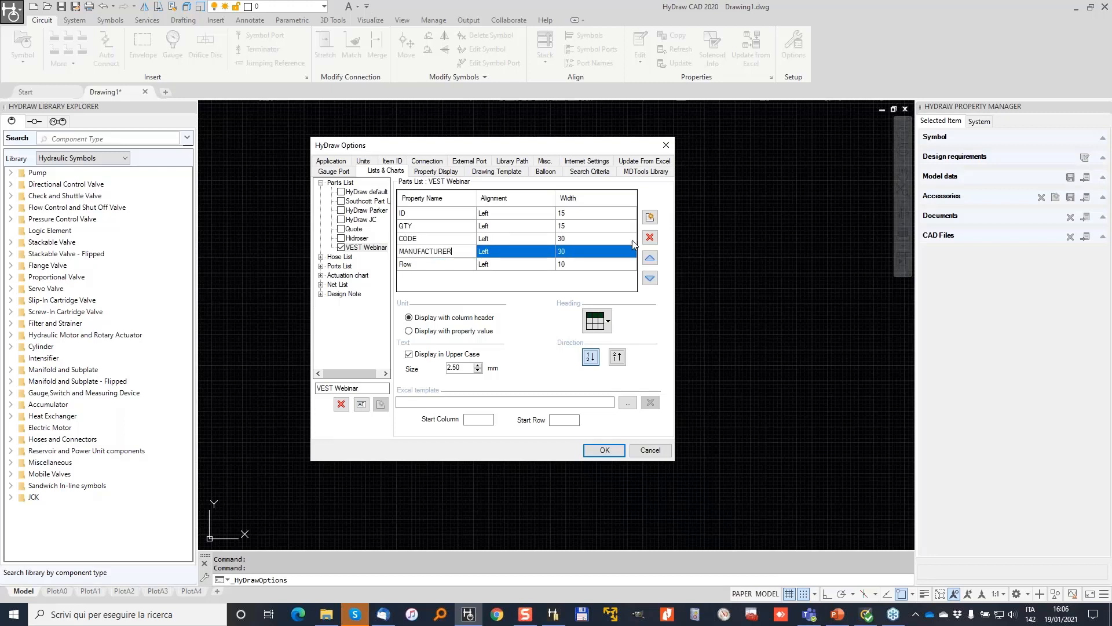
key(Tab)
text(45)
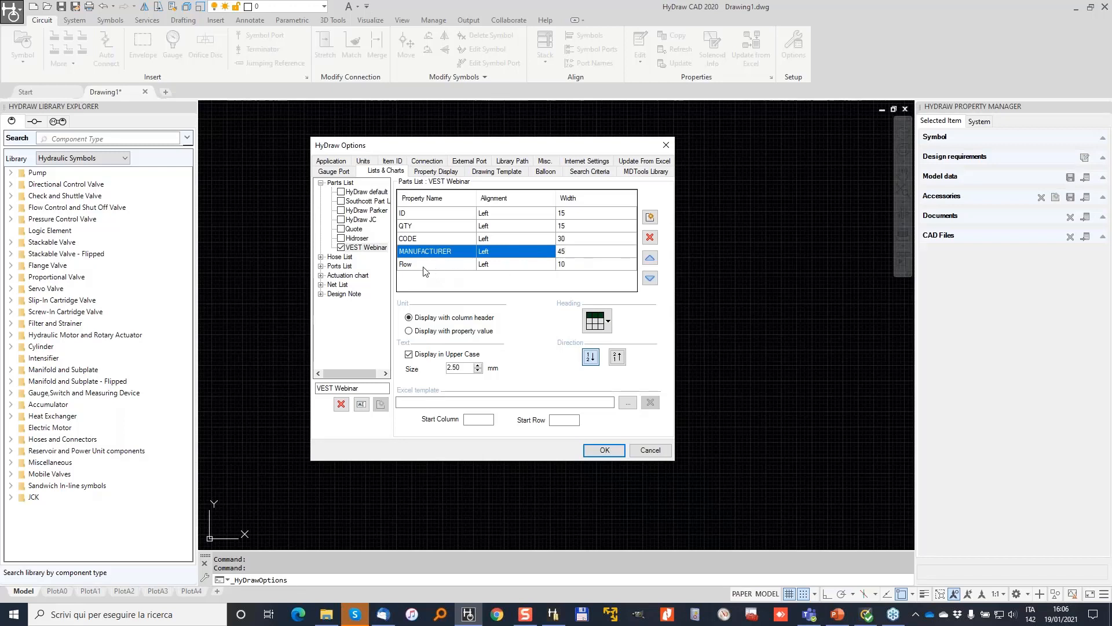
Step: Rename the Row column to RATED FLOW and set its width to 30
double_click(434, 265)
text(RATED FLOW)
key(Return)
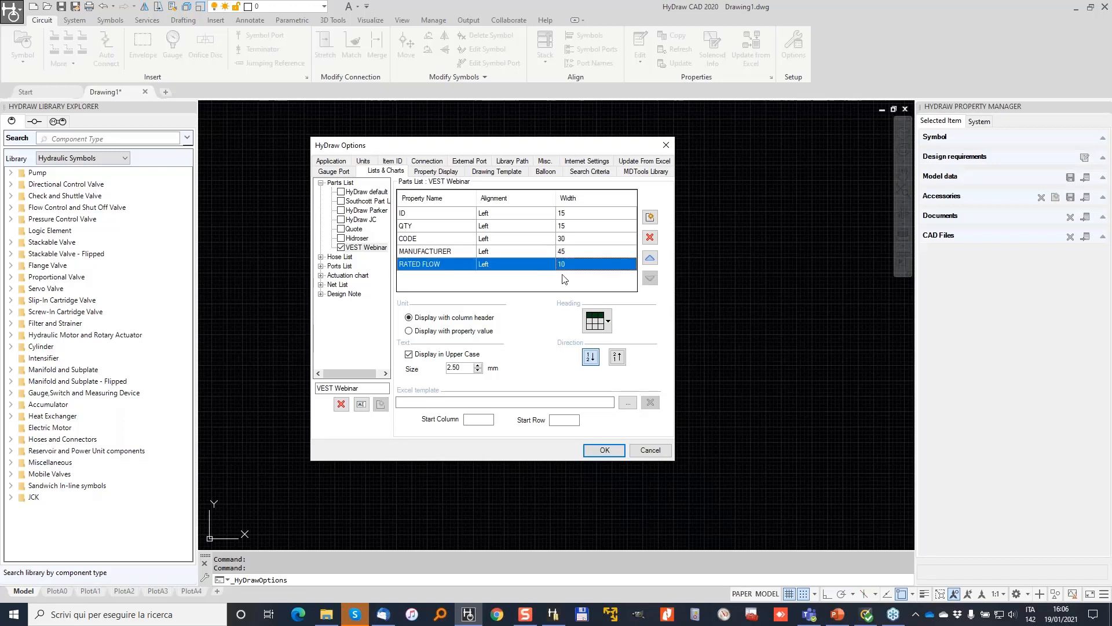
double_click(575, 265)
text(3)
key(Return)
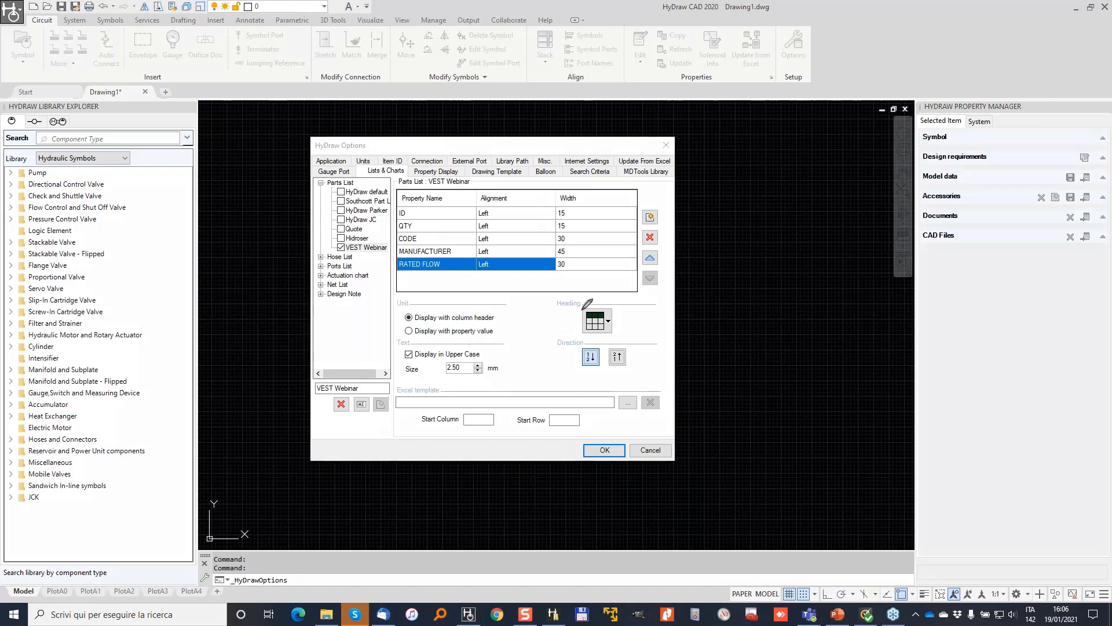
Step: Show the available heading placement options for the VEST Webinar parts list
mouse_move(559, 298)
mouse_down()
mouse_move(569, 329)
mouse_move(626, 310)
mouse_move(557, 295)
mouse_move(623, 316)
mouse_up()
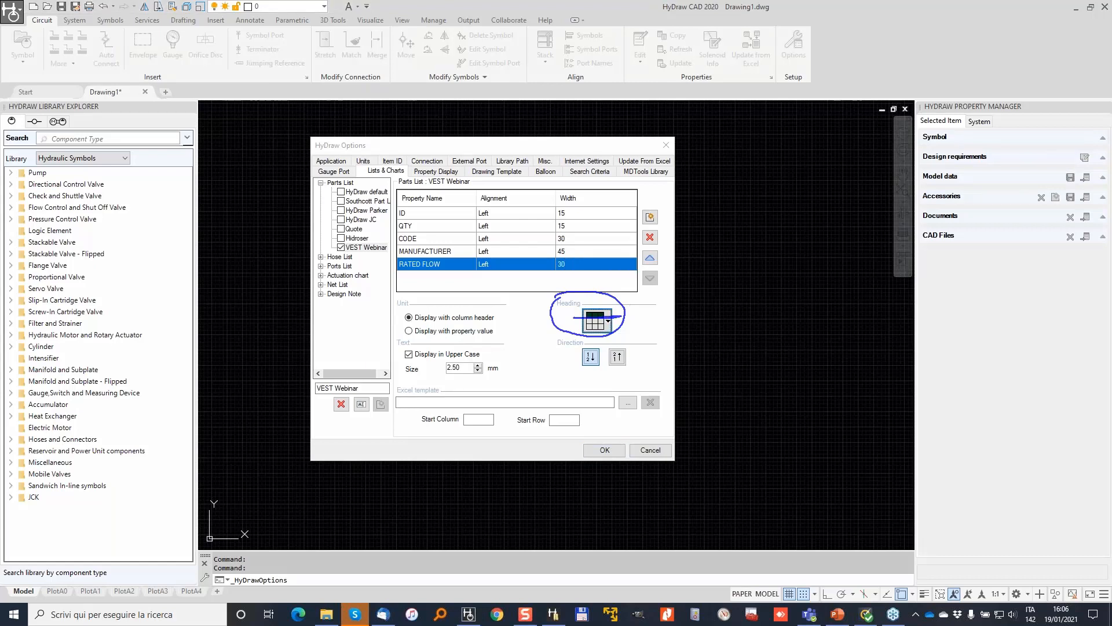
click(607, 320)
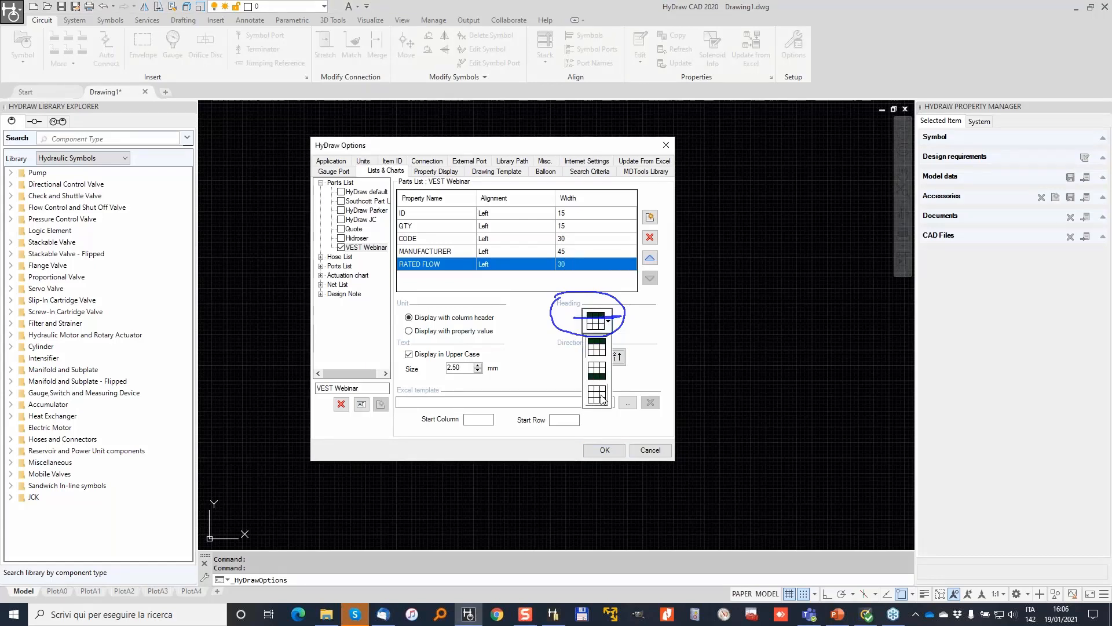